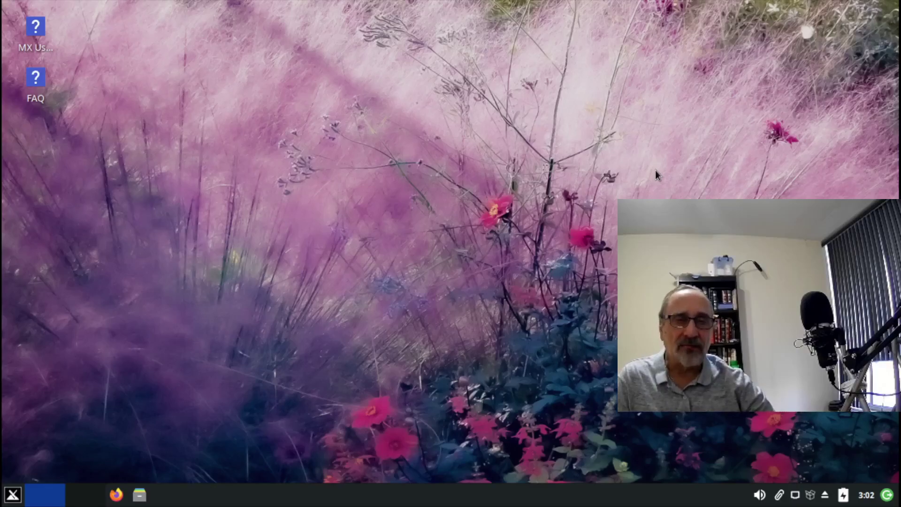
# - Change the desktop wallpaper to the dark MX Linux logo image in Desktop Settings, then close it
pyautogui.rightClick(329, 288)
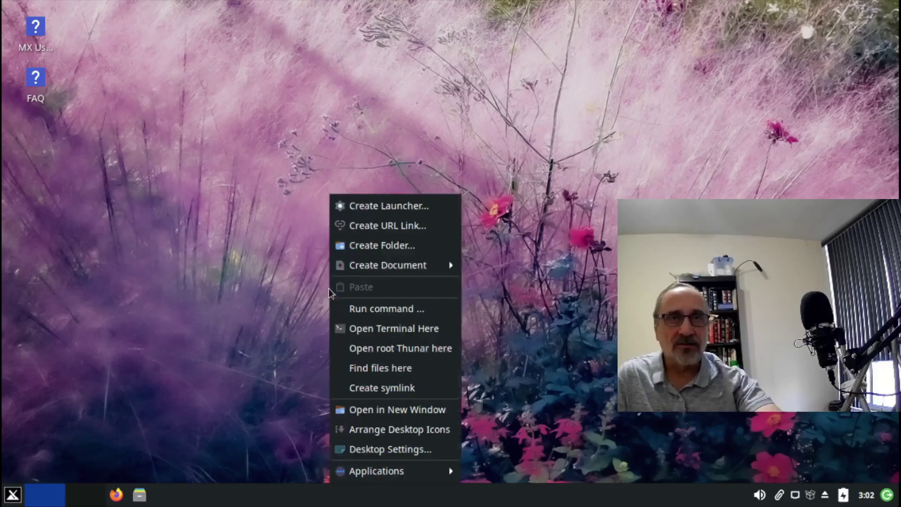
pyautogui.click(413, 451)
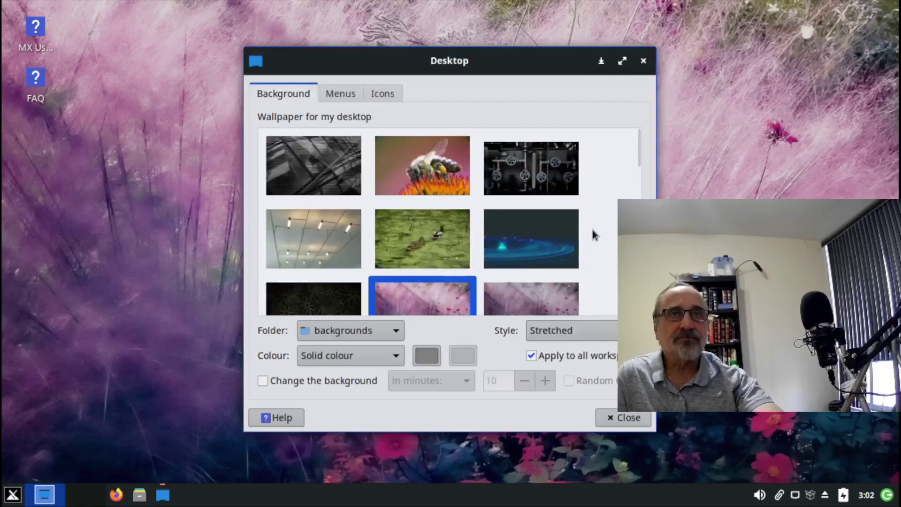
pyautogui.moveTo(638, 151); pyautogui.dragTo(638, 191)
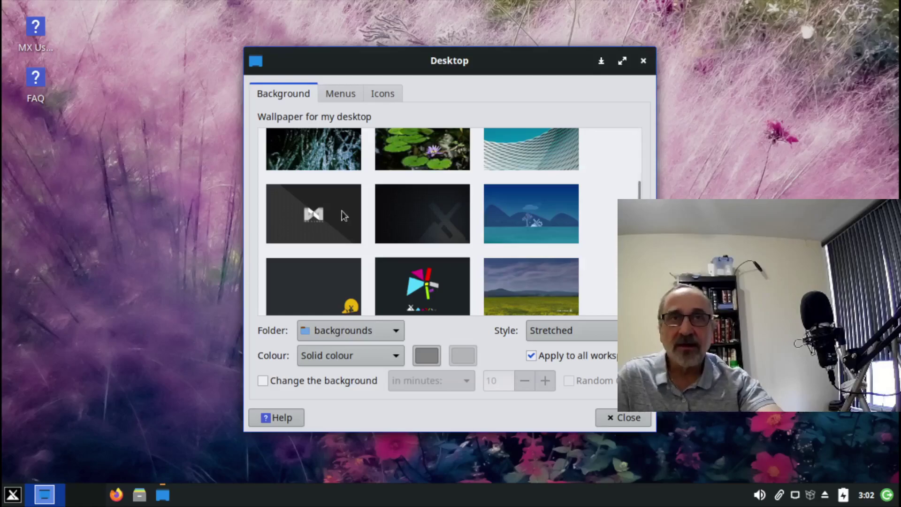
pyautogui.click(313, 217)
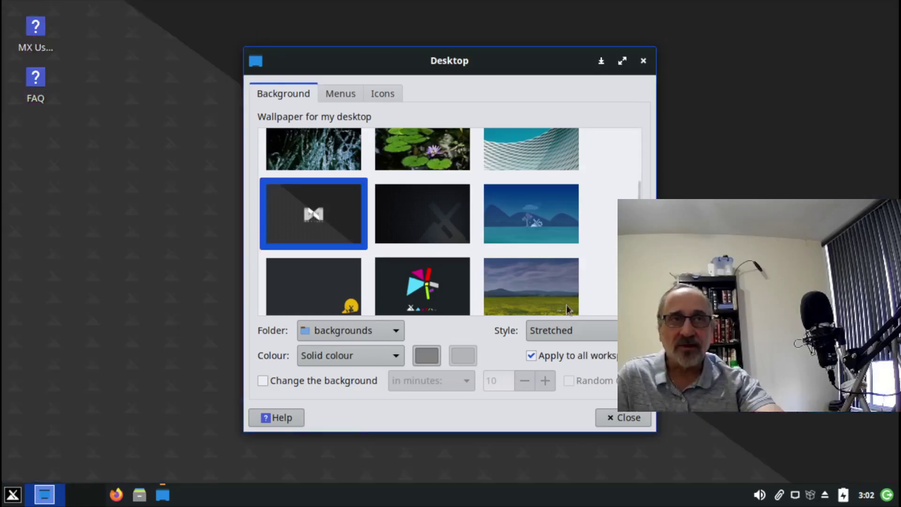
pyautogui.click(623, 420)
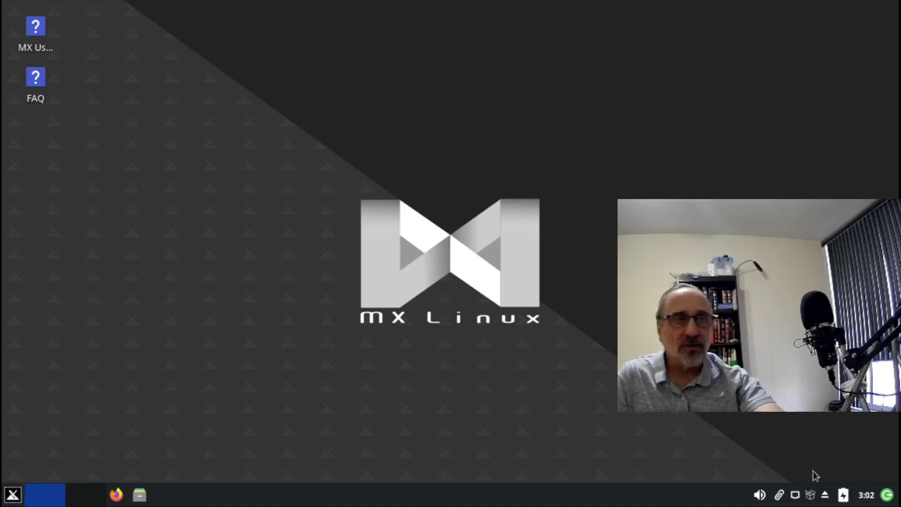
pyautogui.click(887, 495)
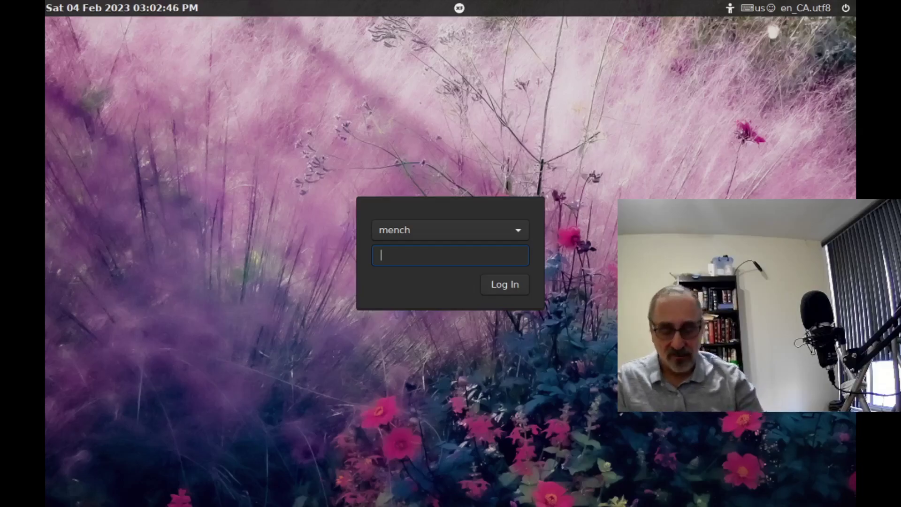
pyautogui.write('•')
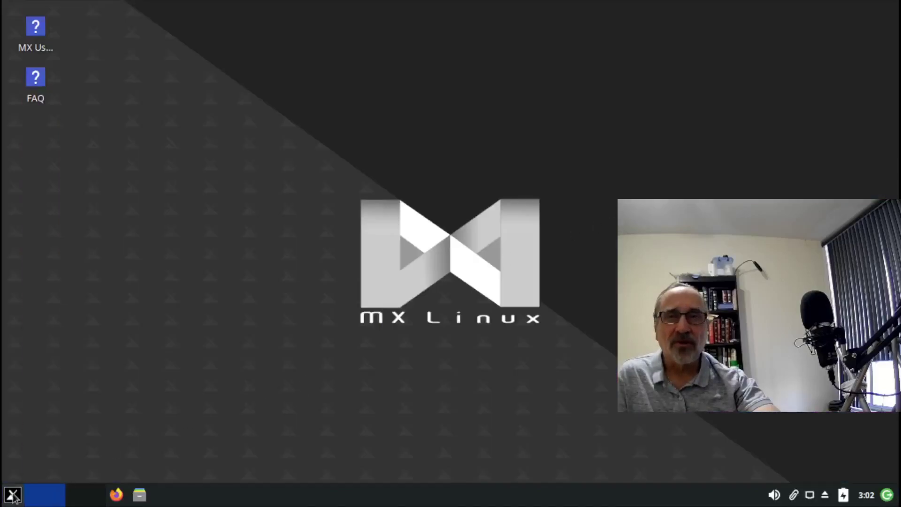
# - Launch LightDM GTK+ Greeter settings from a 'lightdm' menu search and authenticate with the administrator password
pyautogui.click(13, 495)
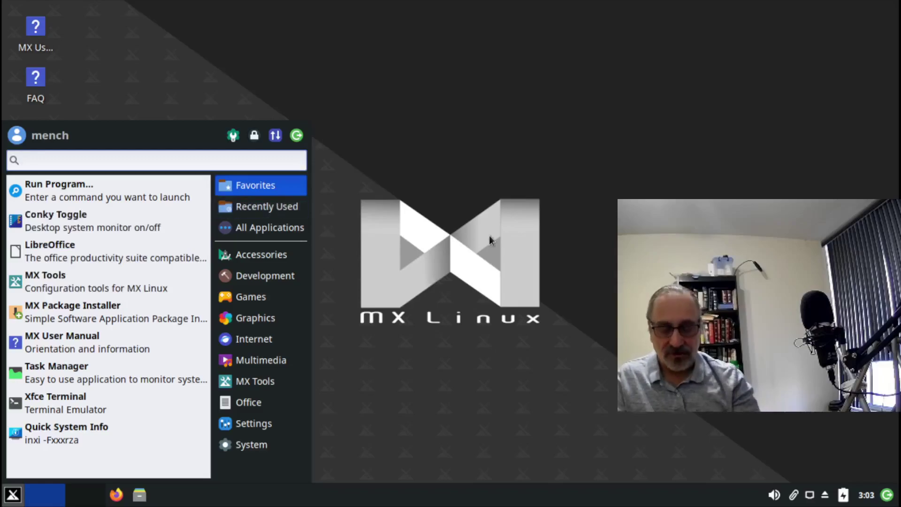
pyautogui.write('li')
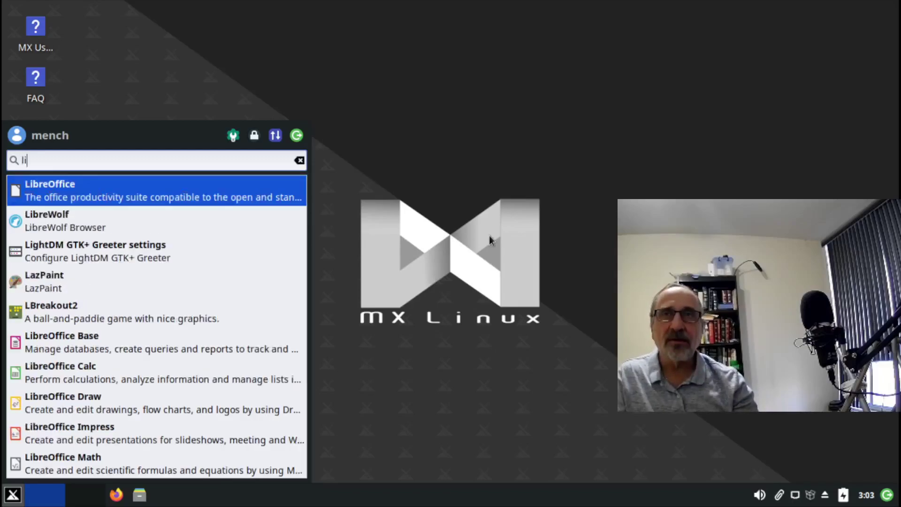
pyautogui.write('ghtdm')
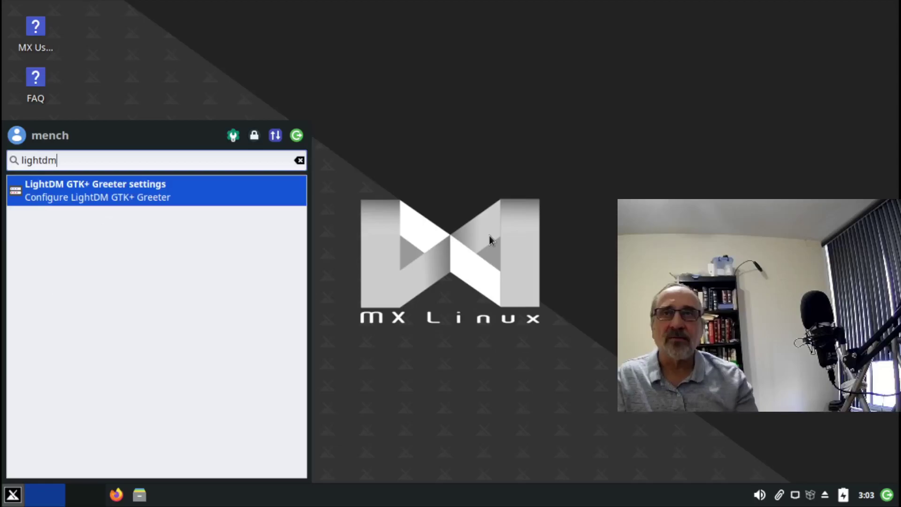
pyautogui.press('Return')
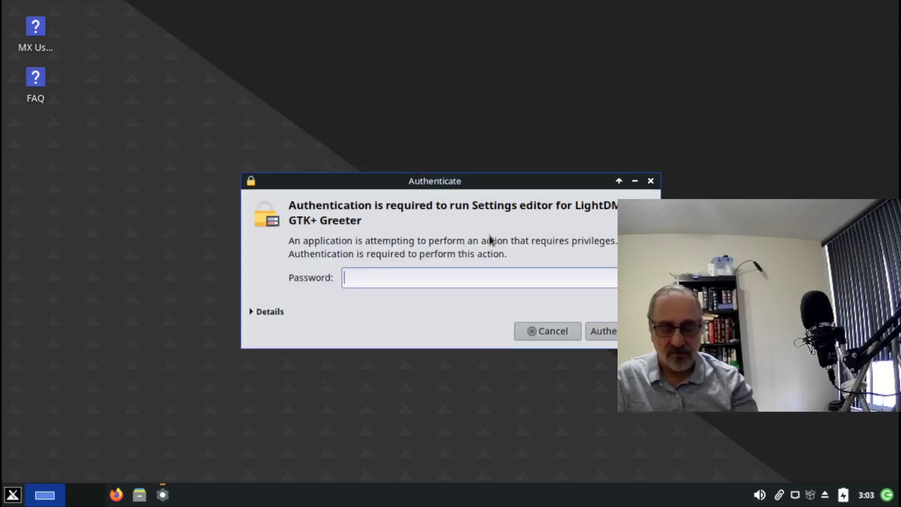
pyautogui.write('••••••')
pyautogui.press('Return')
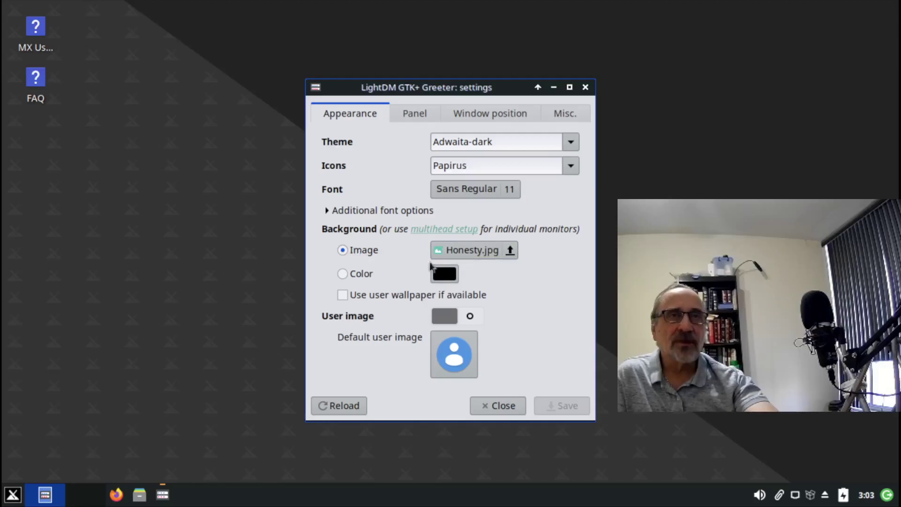
# - Replace the Honesty.jpg login background with DarkCyan.png from the /home user folder
pyautogui.click(473, 252)
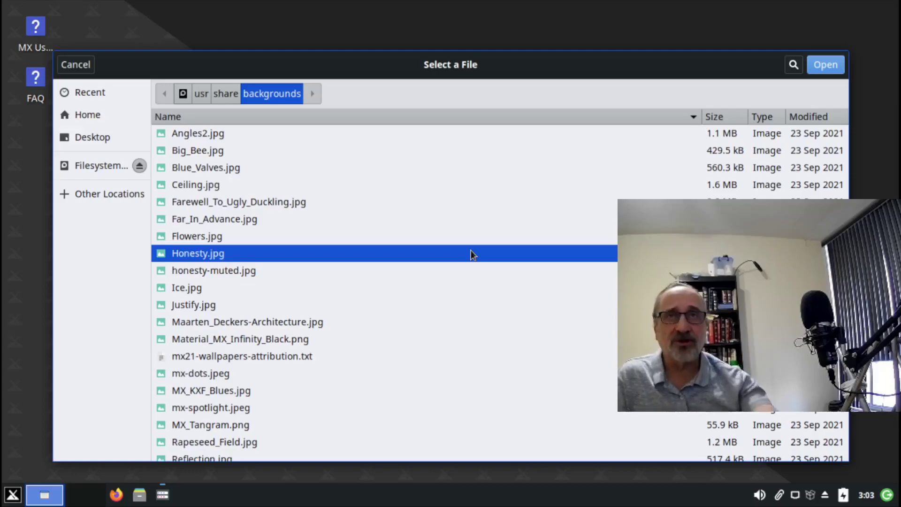
pyautogui.click(96, 119)
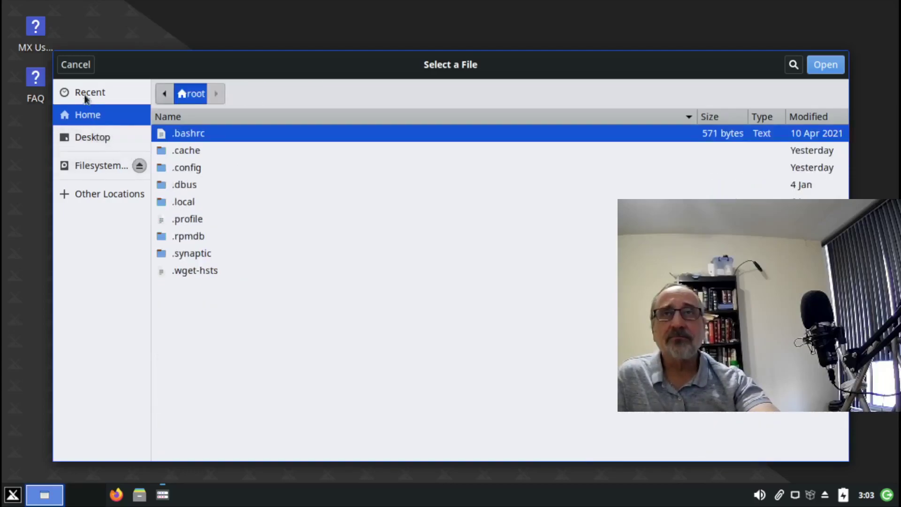
pyautogui.click(92, 164)
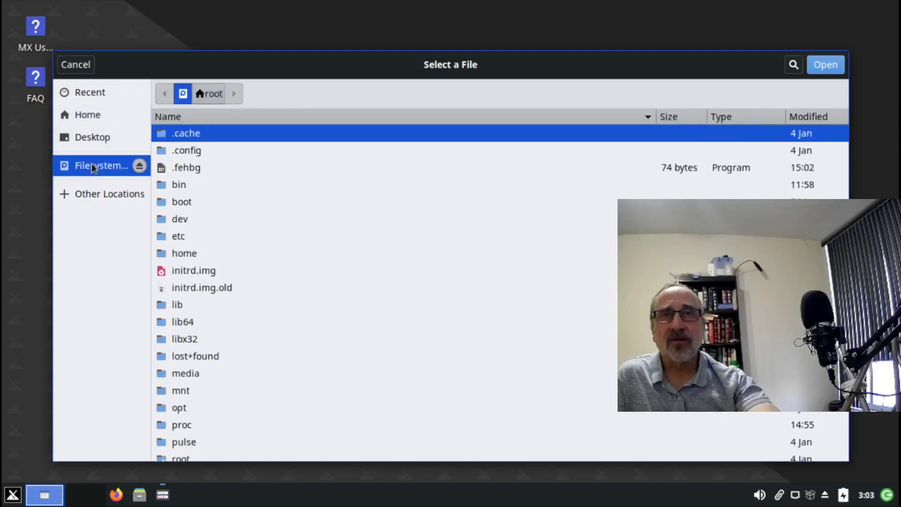
pyautogui.click(189, 252)
pyautogui.doubleClick(188, 251)
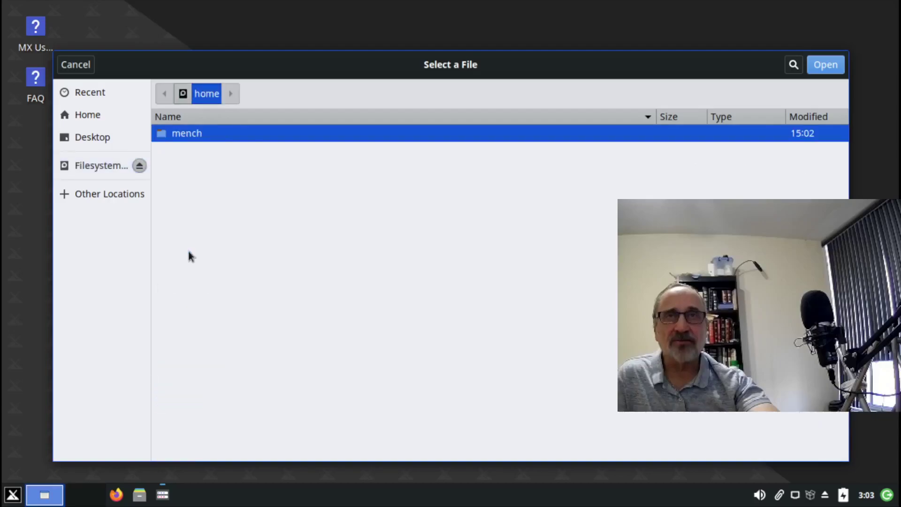
pyautogui.doubleClick(215, 134)
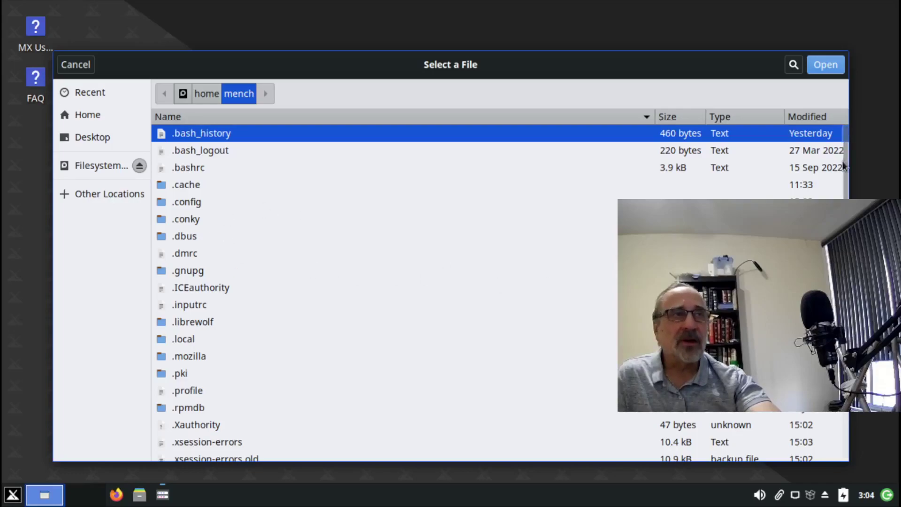
pyautogui.moveTo(844, 162); pyautogui.dragTo(844, 429)
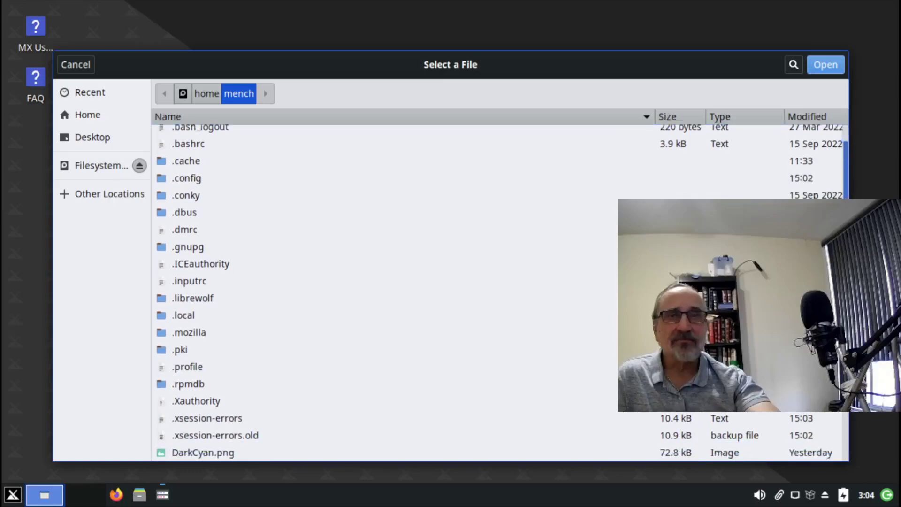
pyautogui.scroll(-1, 219, 322)
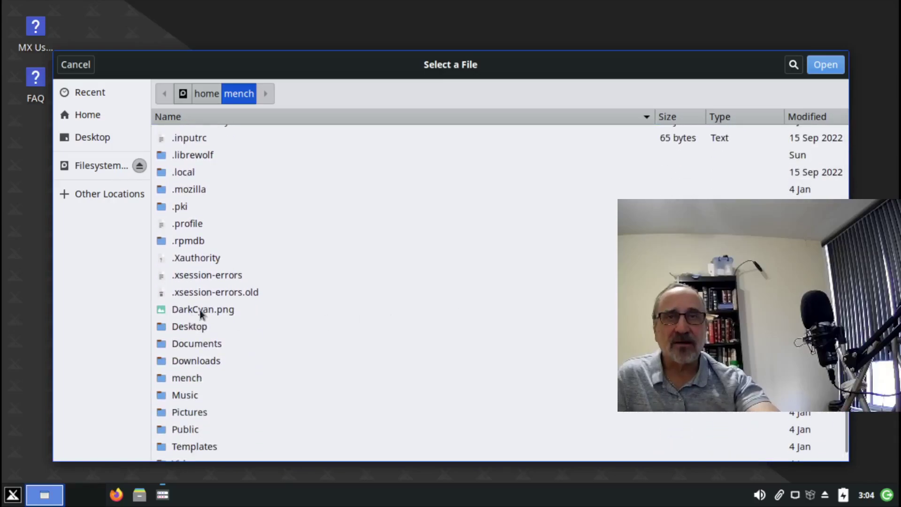
pyautogui.click(199, 310)
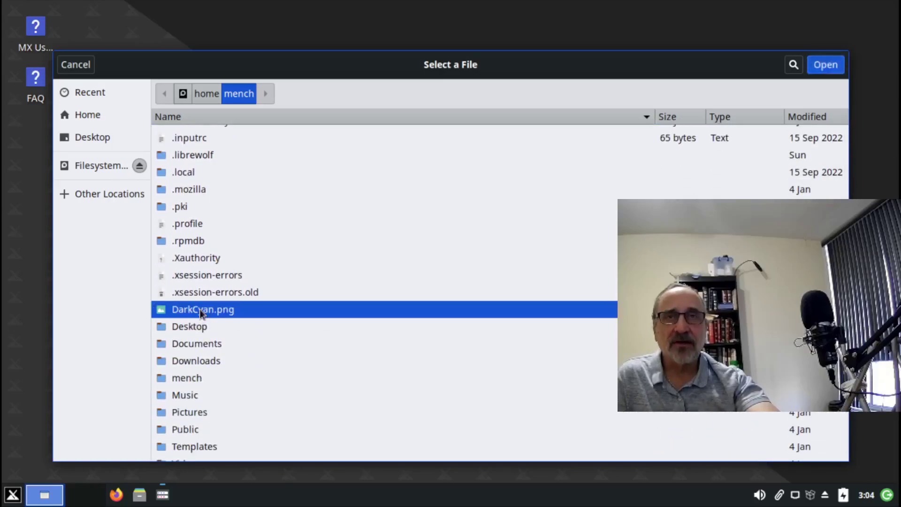
pyautogui.doubleClick(199, 309)
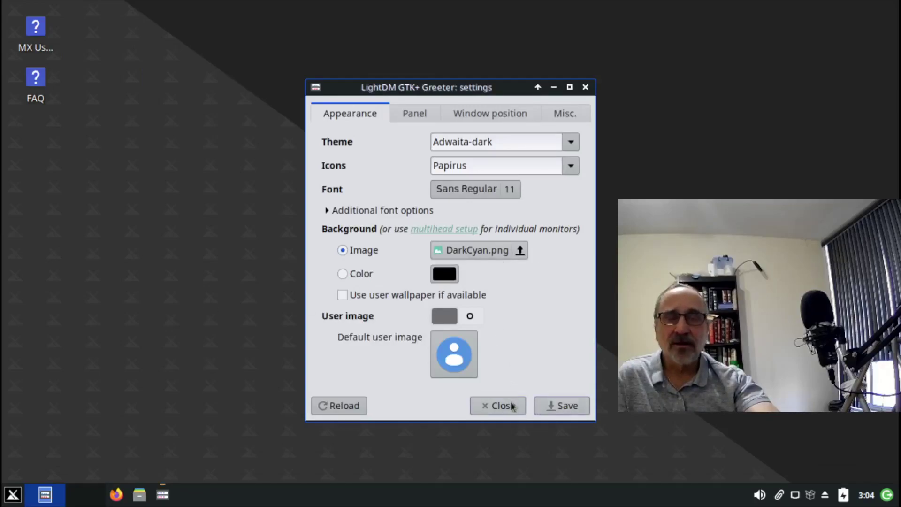
# - Save the DarkCyan.png background, close the greeter settings, and bring up the logout options
pyautogui.click(567, 407)
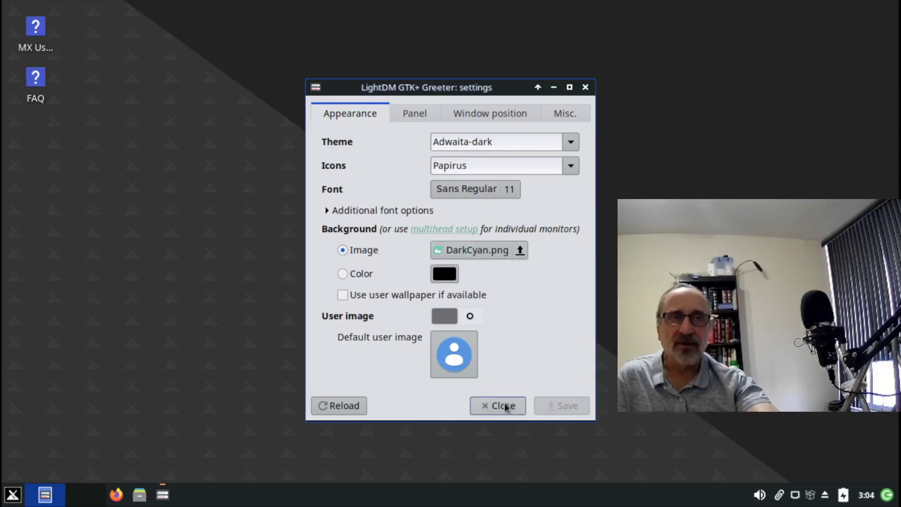
pyautogui.click(505, 405)
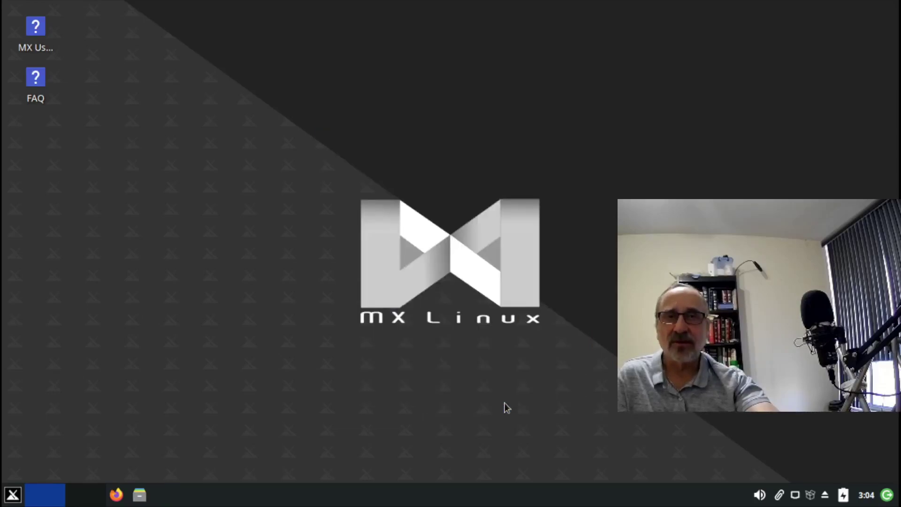
pyautogui.click(887, 495)
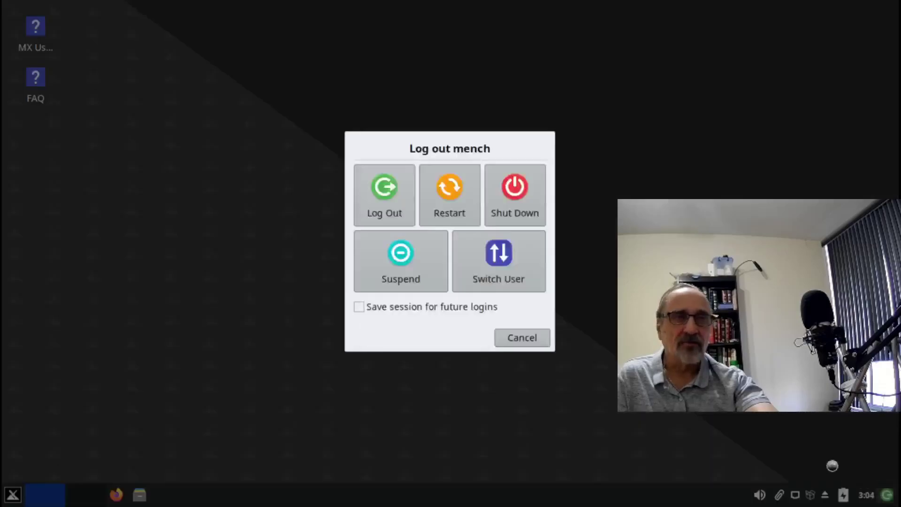